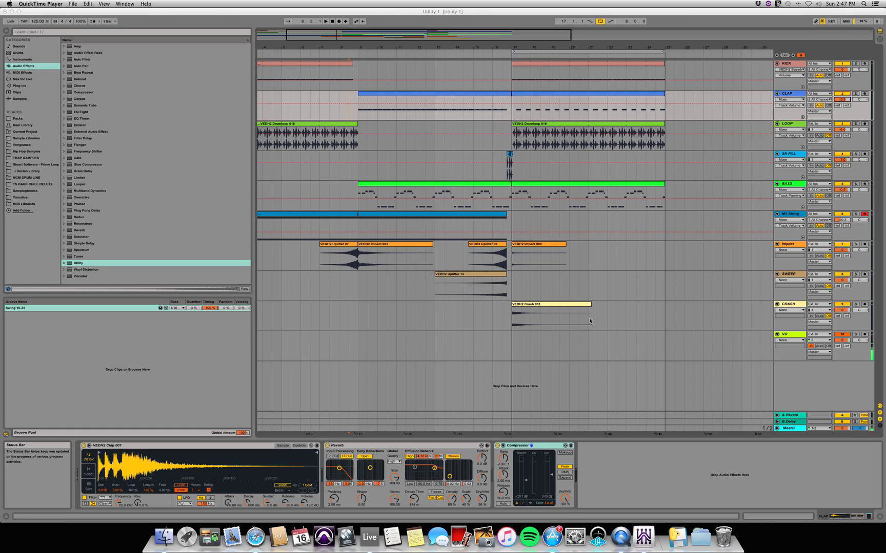
- Play the arrangement from about bar 7 to hear the clap build-up leading into the drop
left_click(367, 118)
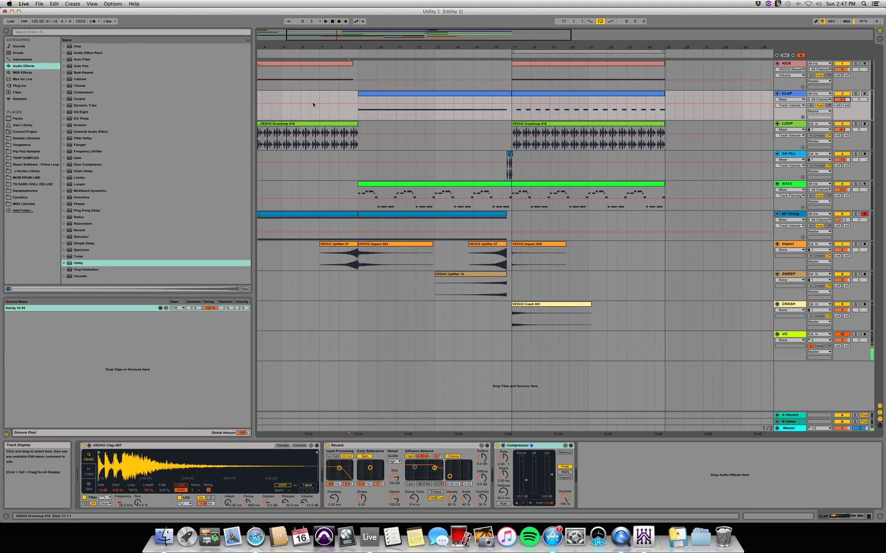
left_click(329, 113)
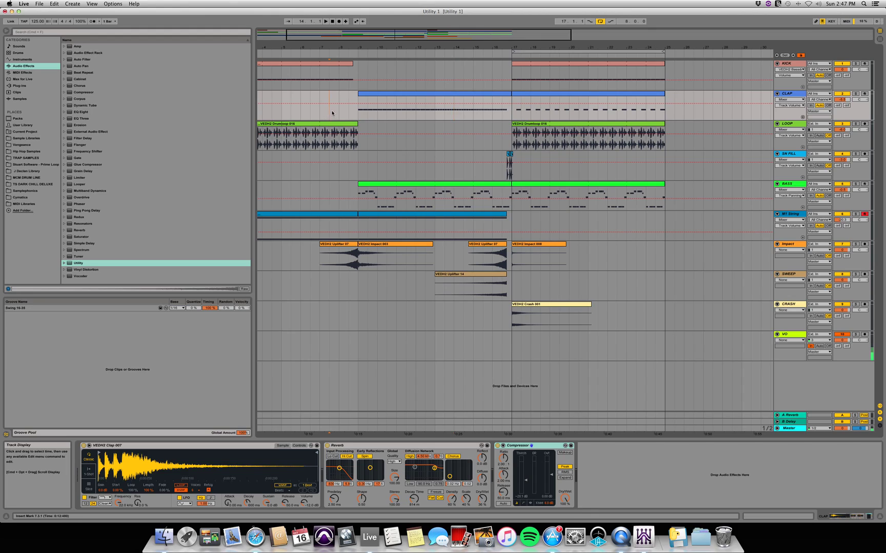
key("space")
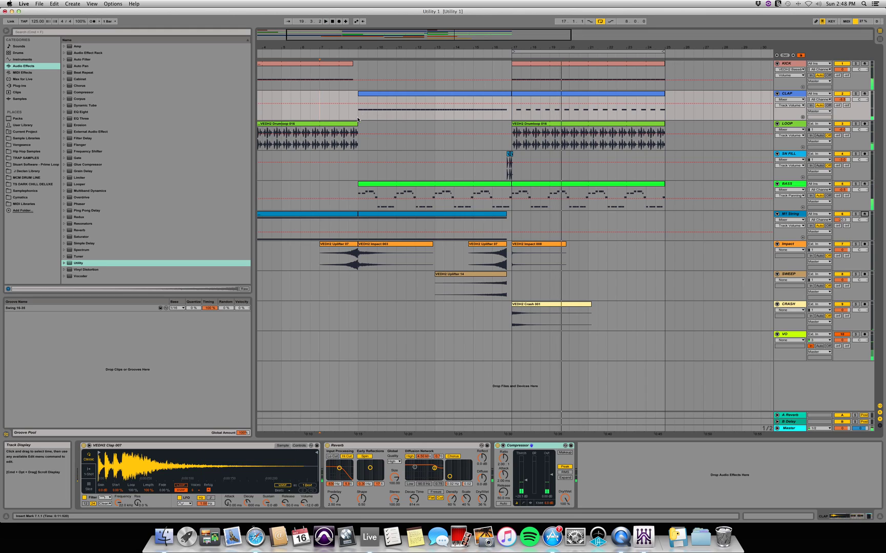
- Automate the CLAP track volume to rise from bar 9 to bar 17 and play the build-up
left_click_drag(354, 114, 511, 121)
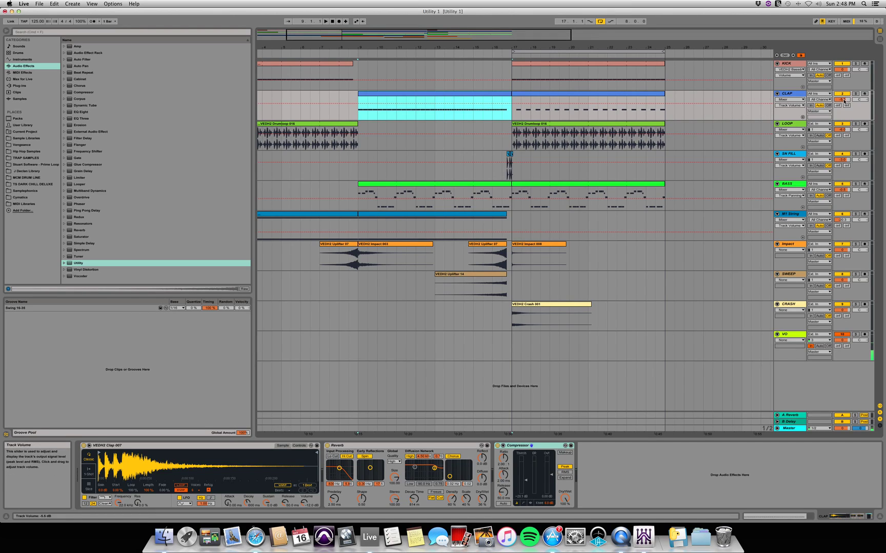
left_click_drag(844, 100, 844, 102)
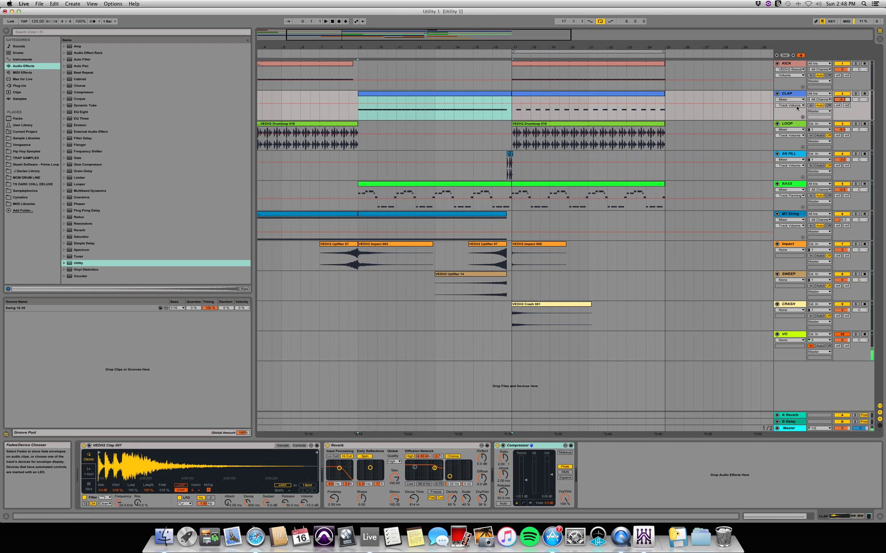
left_click(513, 104)
left_click(356, 105)
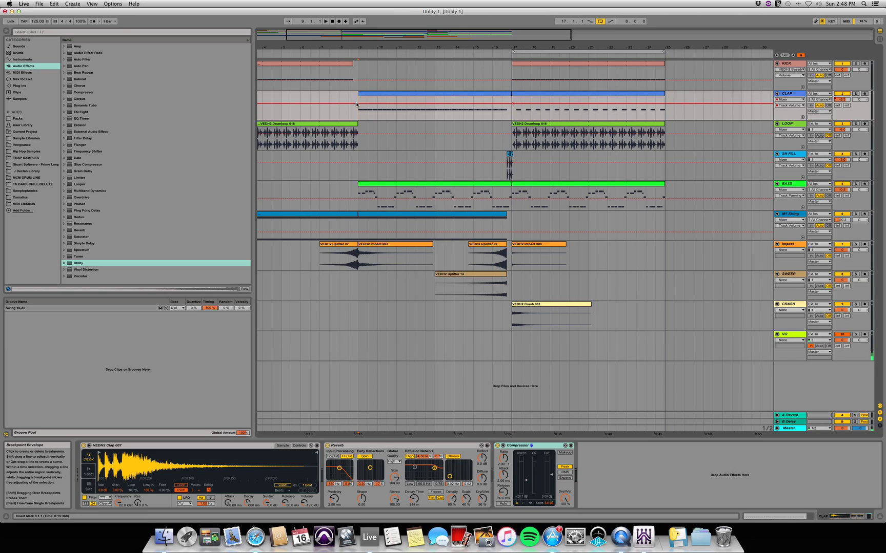
left_click_drag(357, 107, 358, 110)
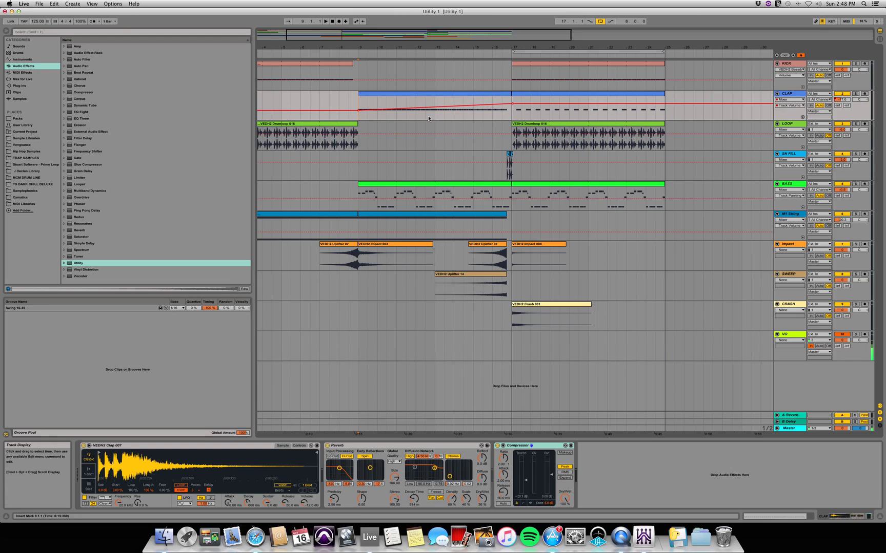
key("space")
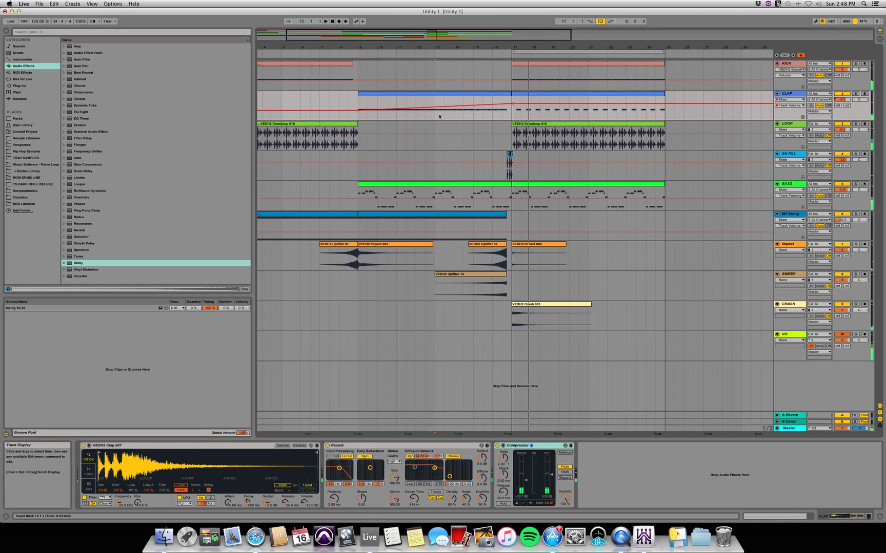
- Try changing the CLAP track volume by hand over its automation, and re-enable the overridden automation
left_click_drag(434, 110, 503, 114)
left_click(541, 110)
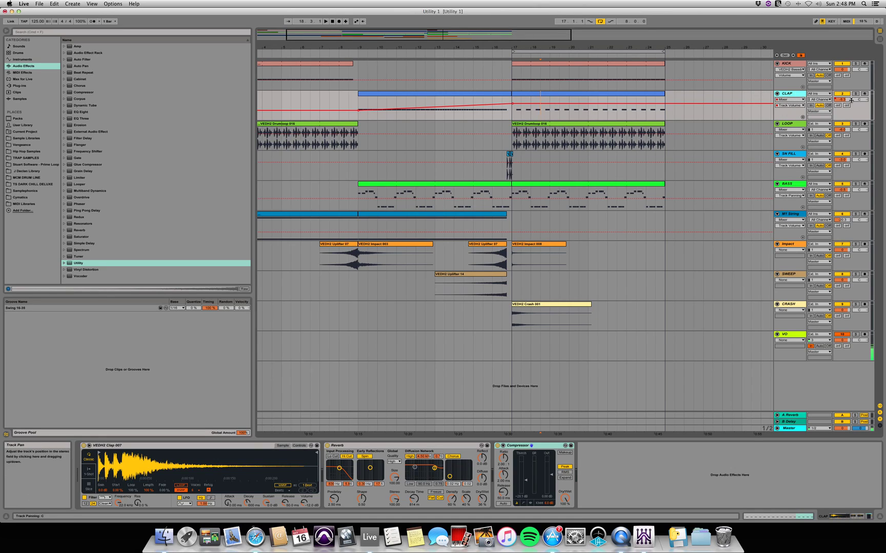
left_click_drag(837, 100, 837, 95)
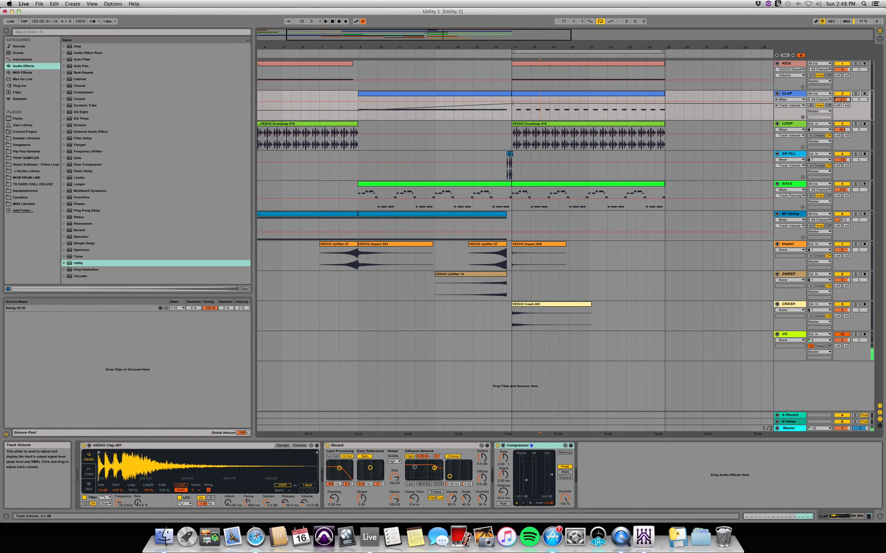
left_click_drag(837, 100, 836, 99)
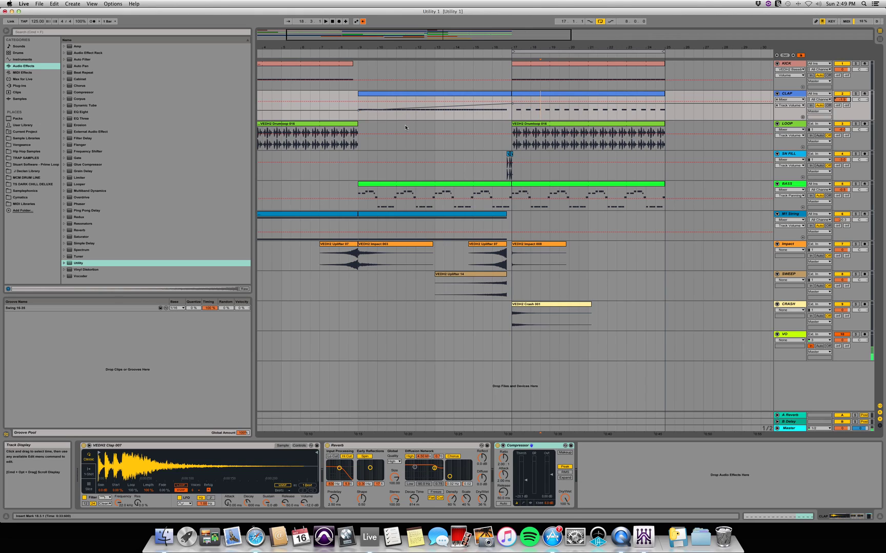
left_click(363, 21)
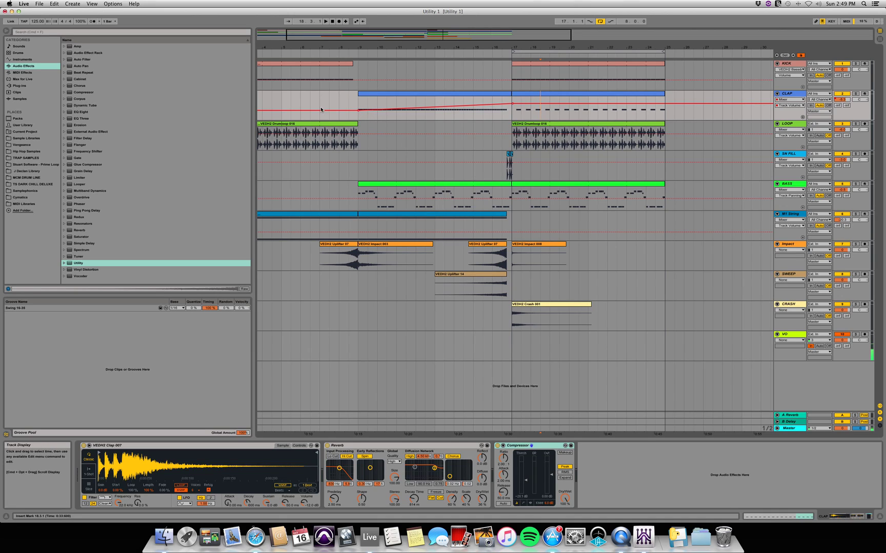
- Delete the CLAP track's volume automation across bars 7 to 19
left_click_drag(329, 105, 558, 105)
key("Delete")
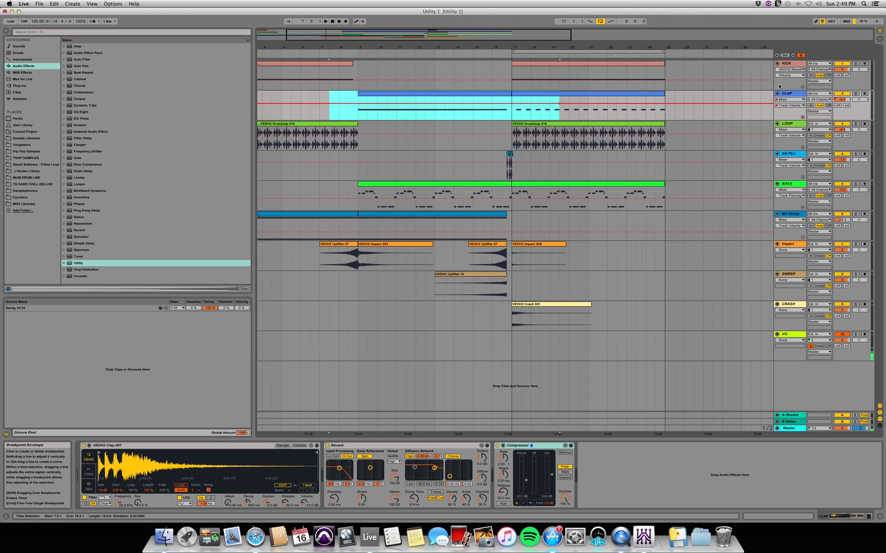
left_click(559, 103)
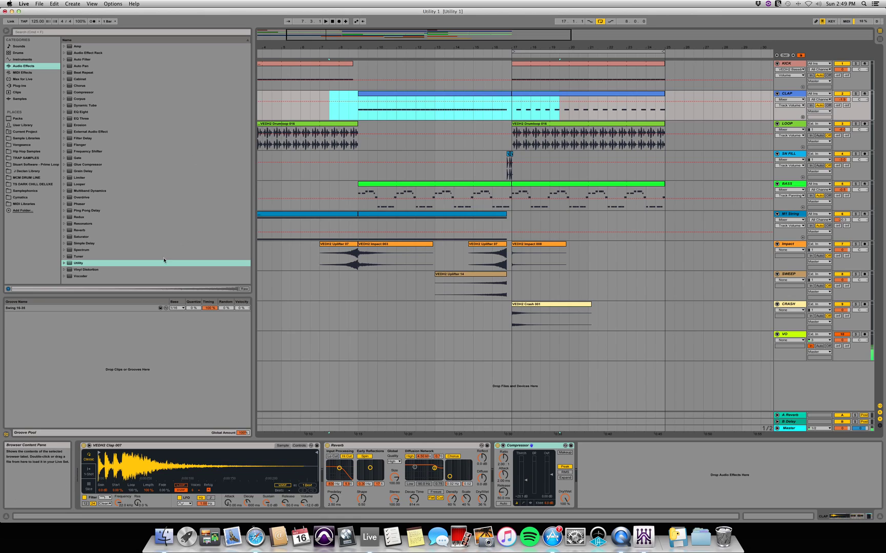
- Add a Utility device to the end of the CLAP track's device chain and show its Gain automation lane
left_click(79, 265)
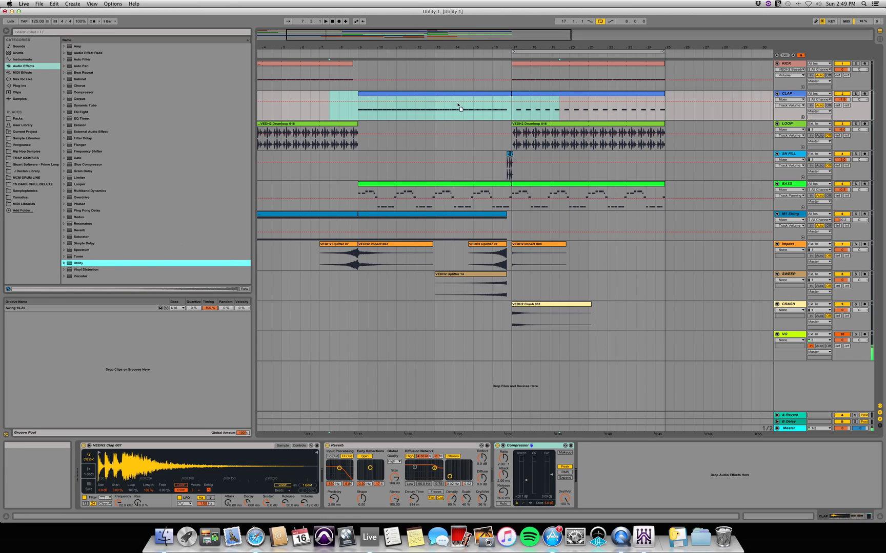
left_click_drag(452, 109, 452, 109)
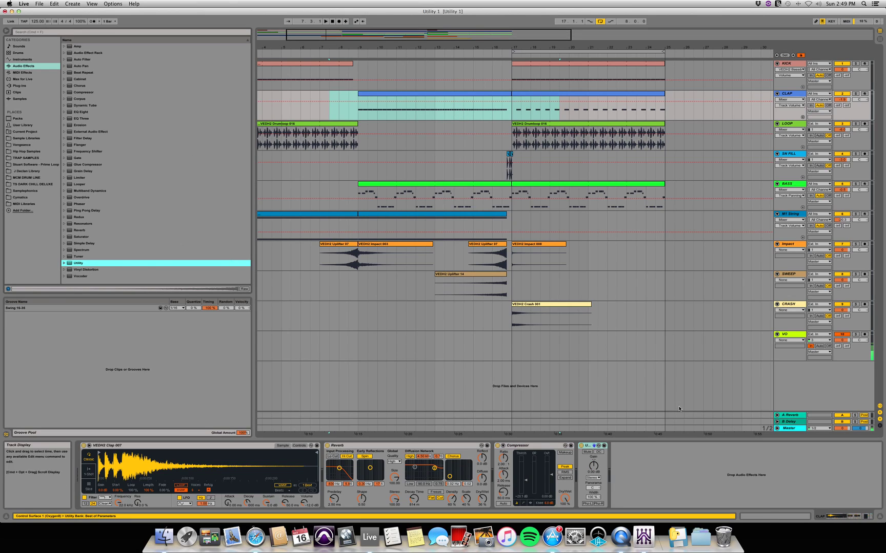
left_click(594, 466)
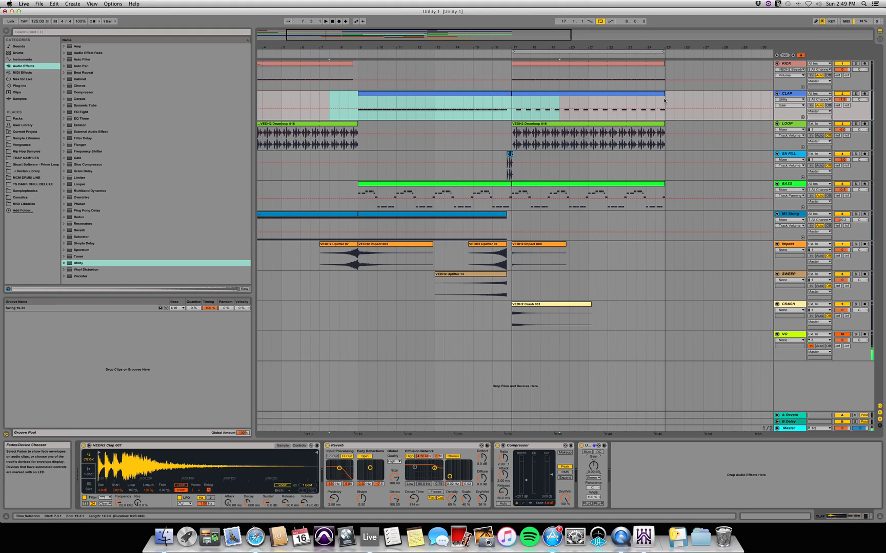
- Draw a rising Utility Gain automation ramp on the CLAP track from bar 9 to bar 17
left_click(389, 99)
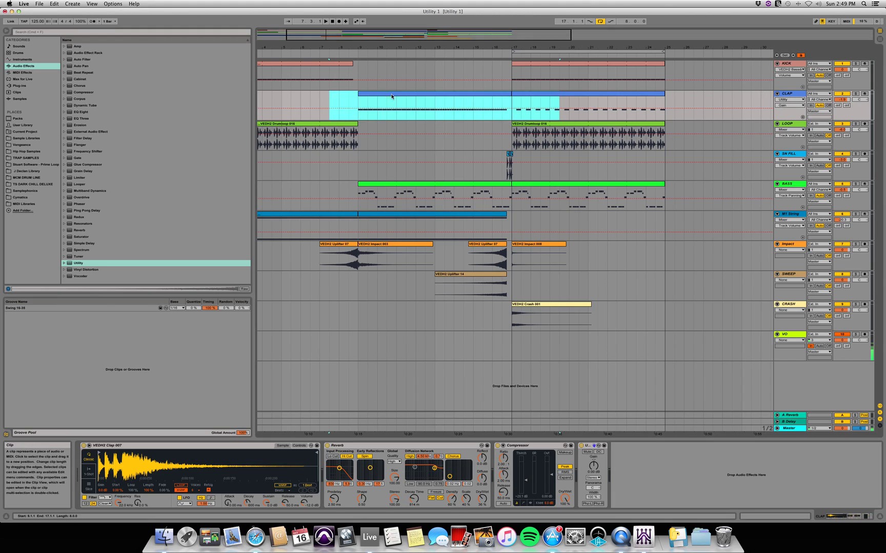
left_click_drag(413, 108, 413, 111)
left_click(428, 101)
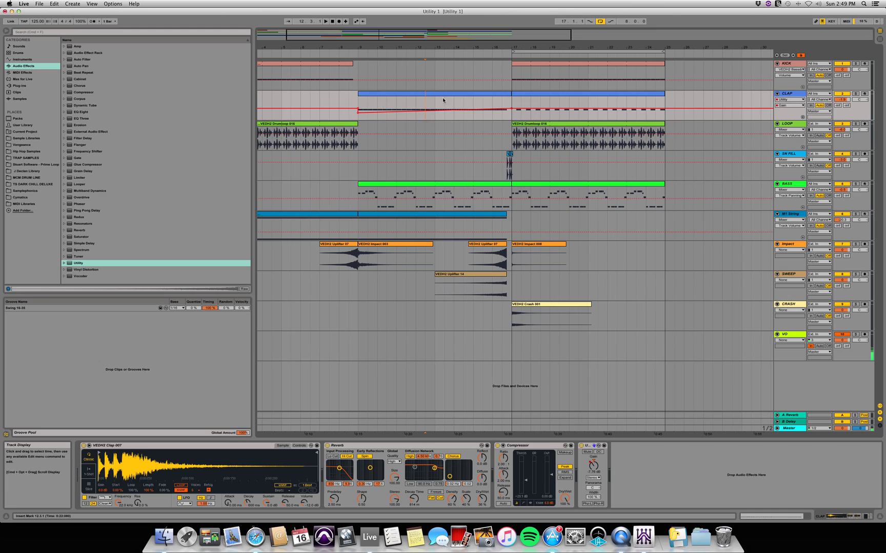
- Adjust the CLAP track's overall volume independently of the Utility gain ramp, playing the section from bar 17
left_click_drag(436, 116, 511, 116)
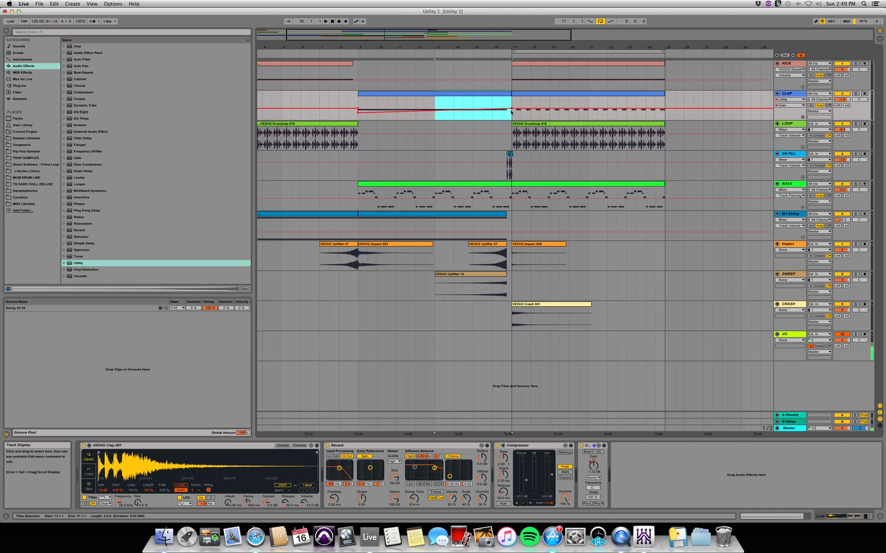
left_click_drag(846, 100, 846, 97)
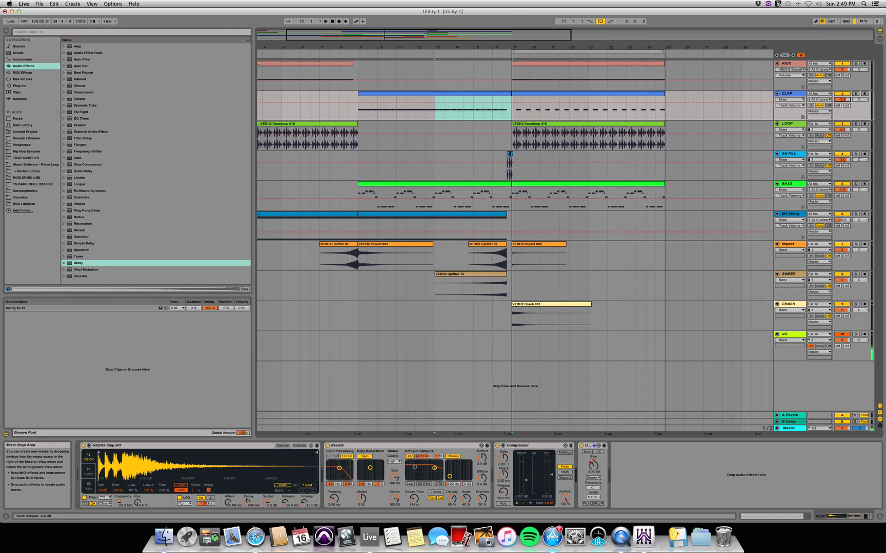
left_click_drag(842, 100, 842, 91)
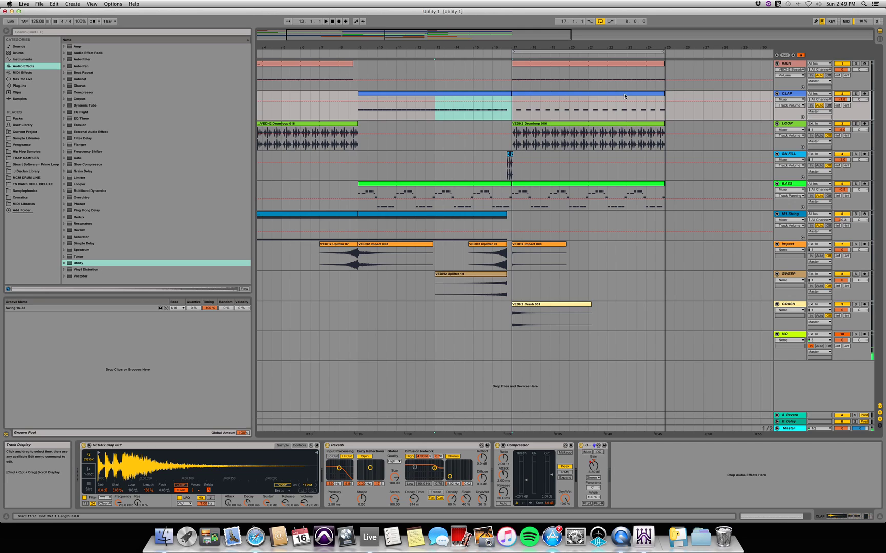
left_click(658, 94)
key("space")
left_click_drag(843, 100, 843, 96)
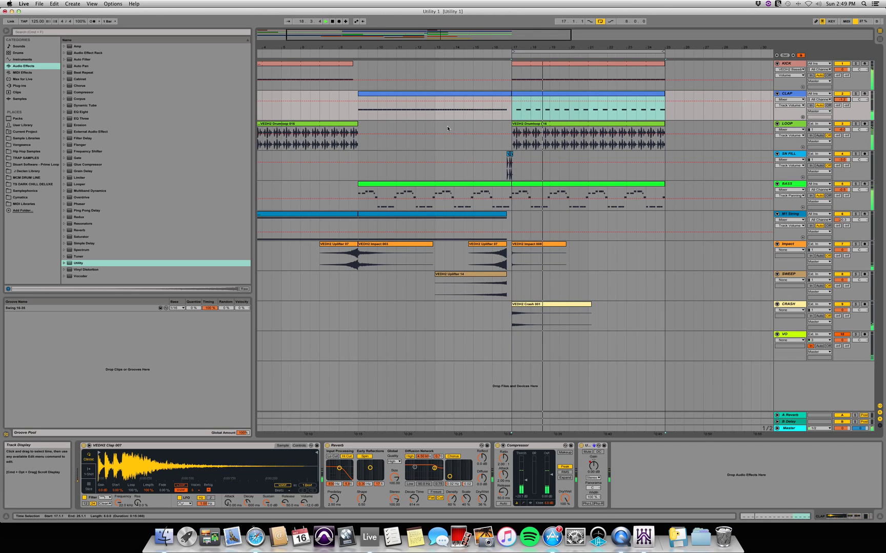
- Raise the end of the CLAP track's Utility Gain ramp just before bar 17 to about 3.2 dB while playing from bar 12
left_click(436, 116)
key("space")
left_click(593, 466)
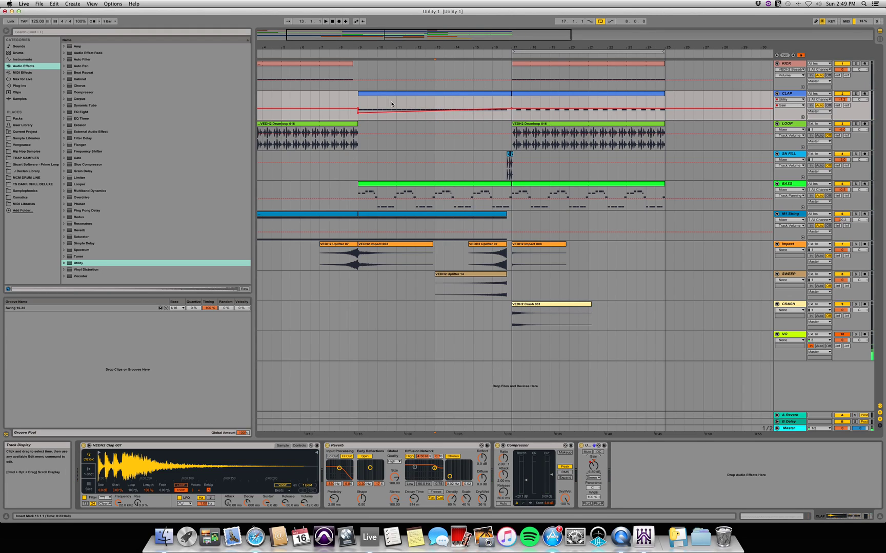
key("shift+Left")
key("space")
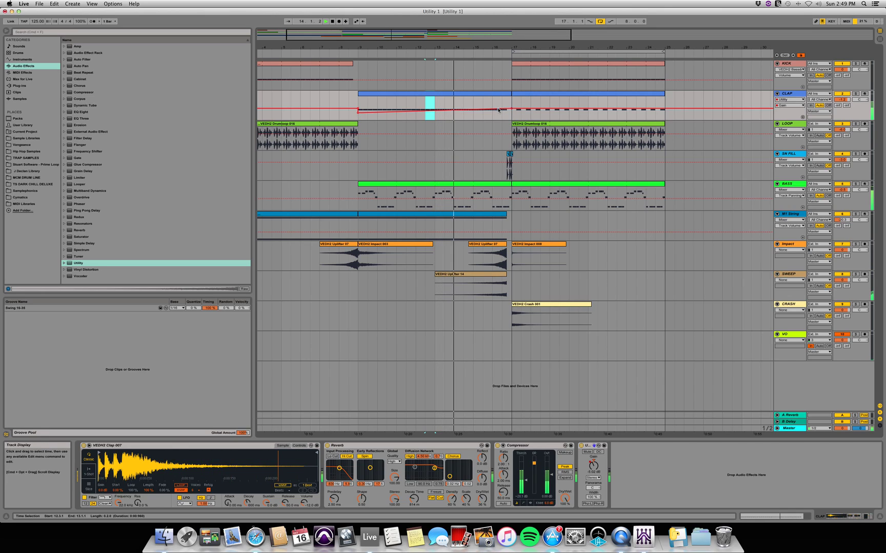
mouse_move(500, 109)
left_click_drag(499, 109, 500, 107)
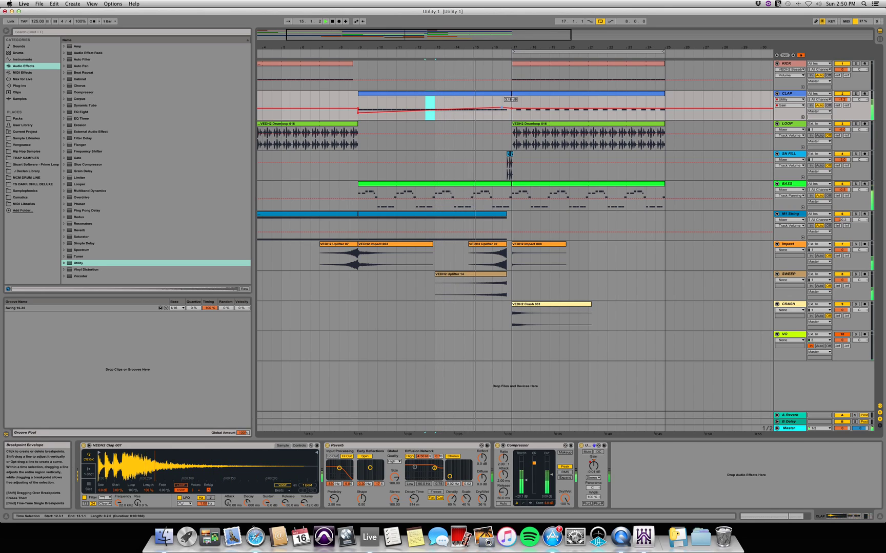
mouse_move(358, 113)
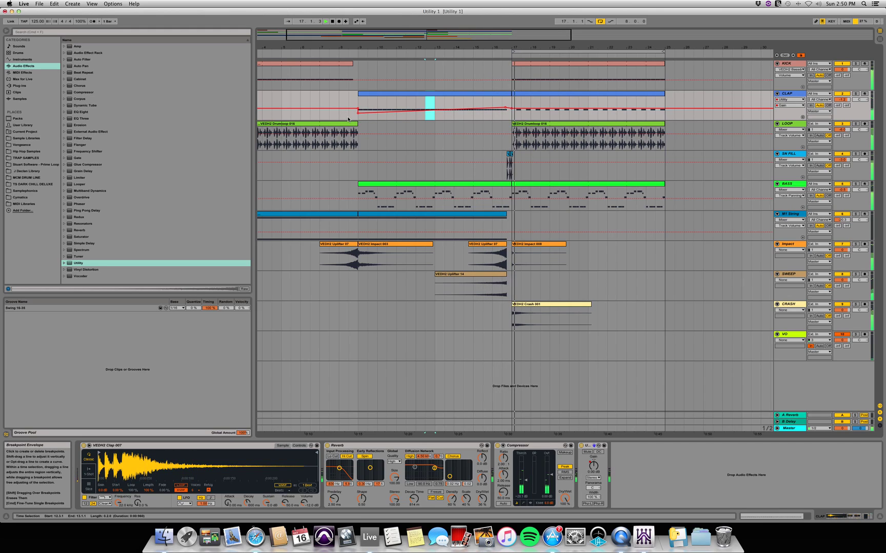
left_click(349, 119)
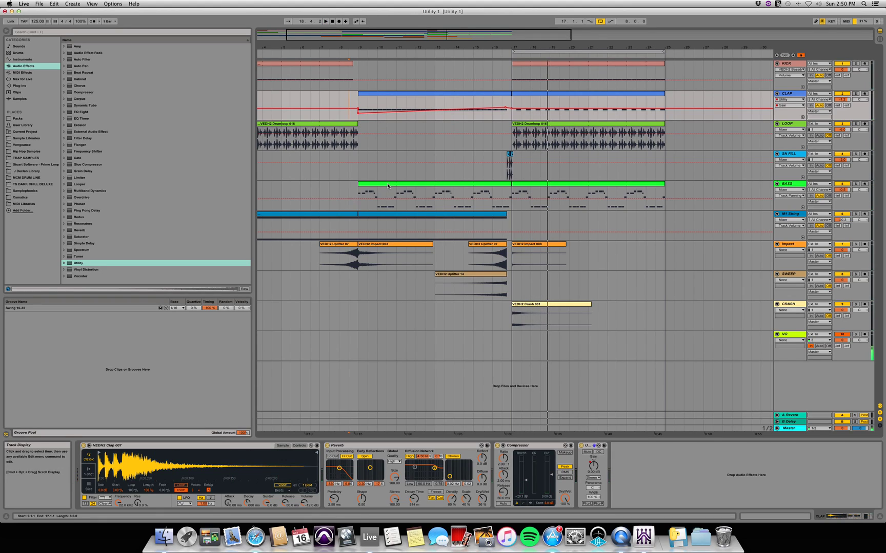
- Add a Utility device to the end of the BASS track's device chain and show its Gain automation lane
left_click(412, 184)
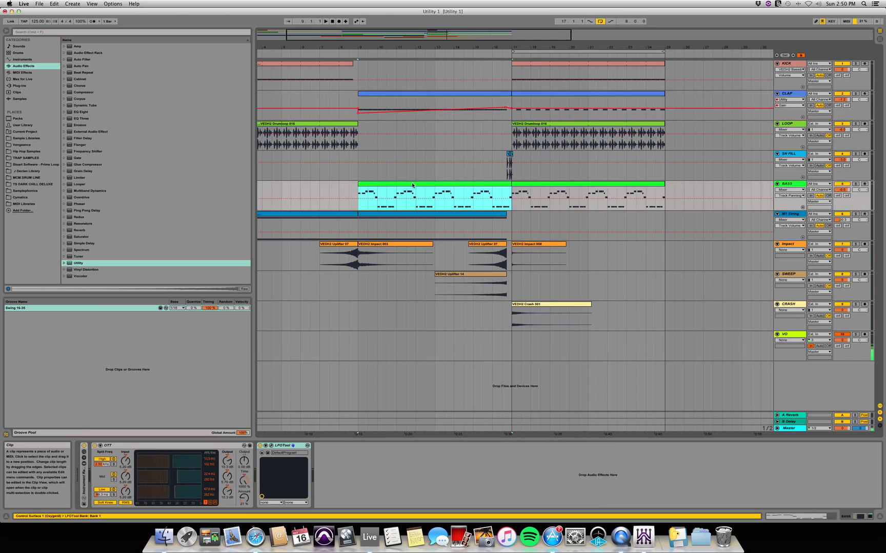
left_click(129, 266)
left_click_drag(394, 192, 391, 190)
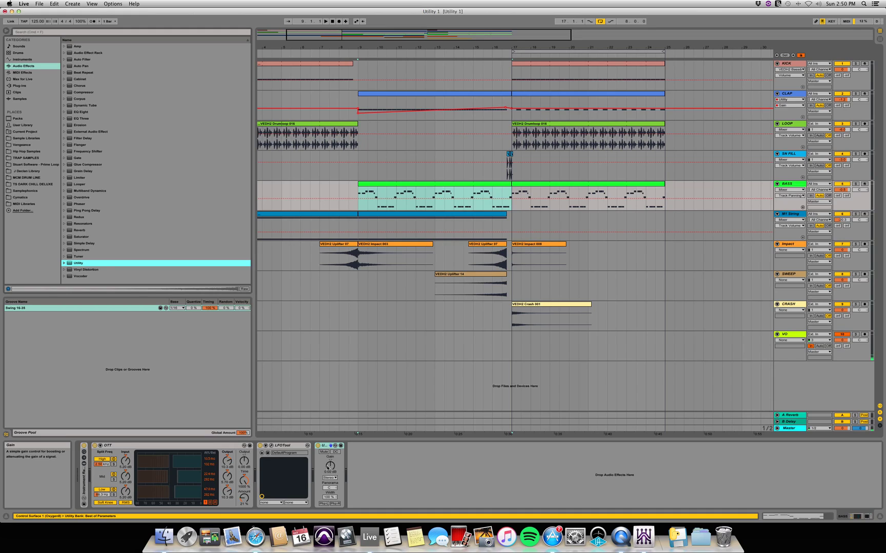
left_click(330, 466)
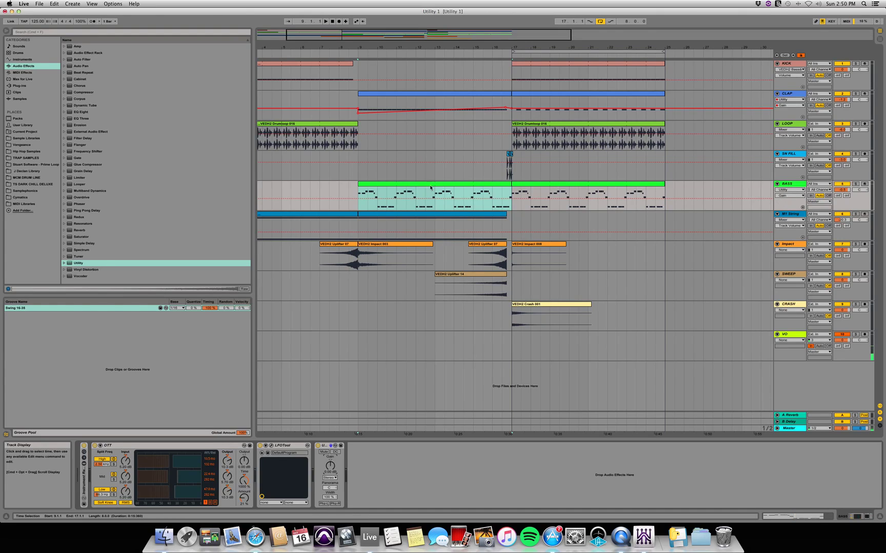
- Draw a Utility Gain ramp on the BASS track rising from about -13.7 dB at bar 9 to bar 17
left_click(358, 200)
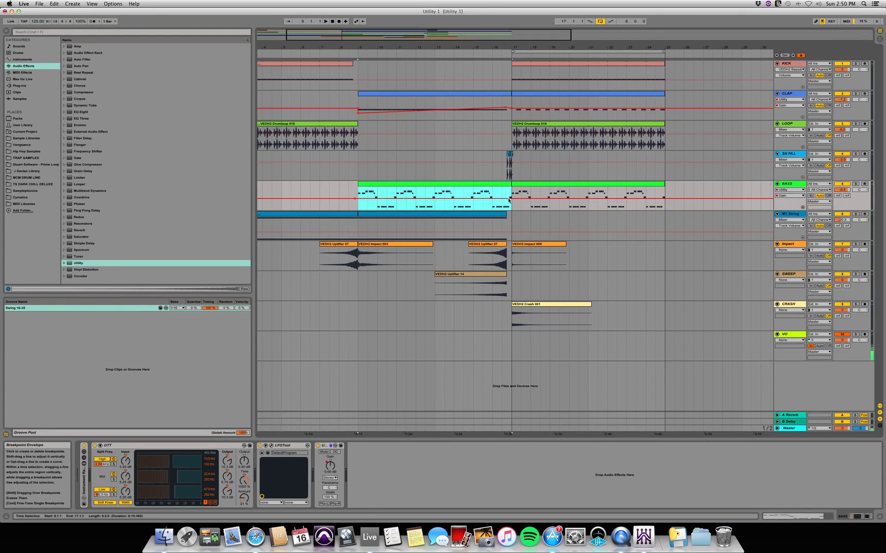
left_click_drag(365, 200, 365, 203)
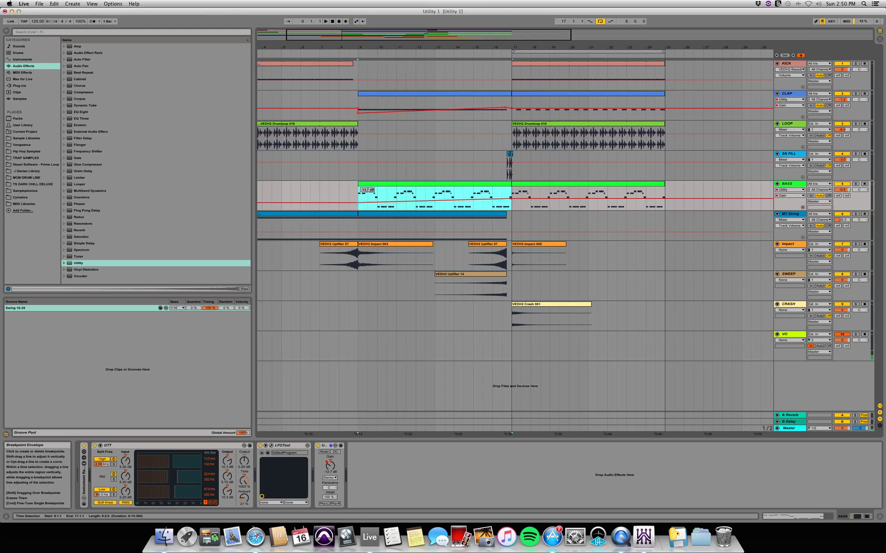
left_click(422, 192)
left_click(401, 184)
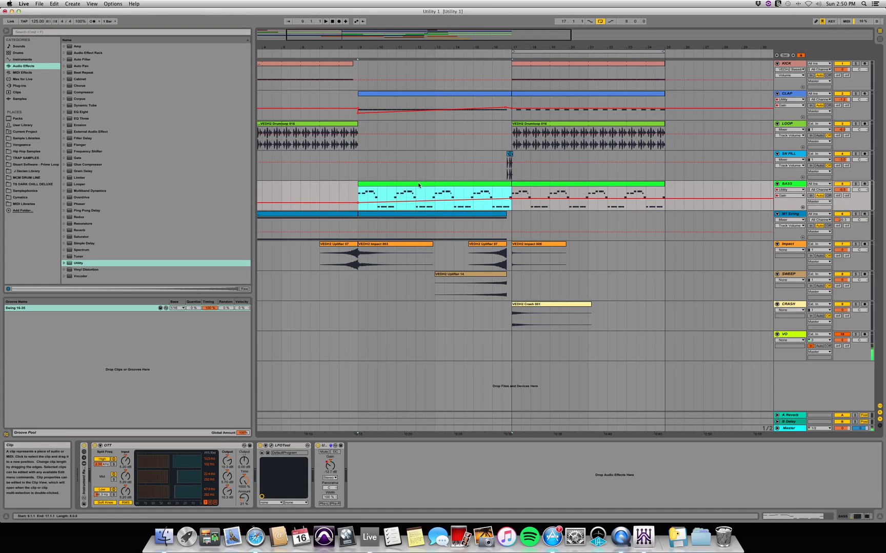
left_click(483, 197)
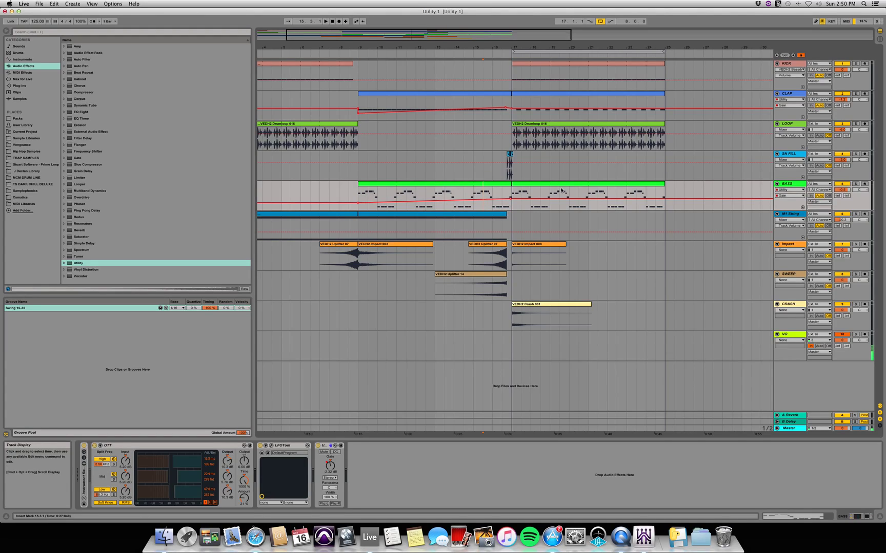
- Raise the BASS track's overall volume while playing from bar 17, and show its Utility Gain automation lane again
left_click(605, 183)
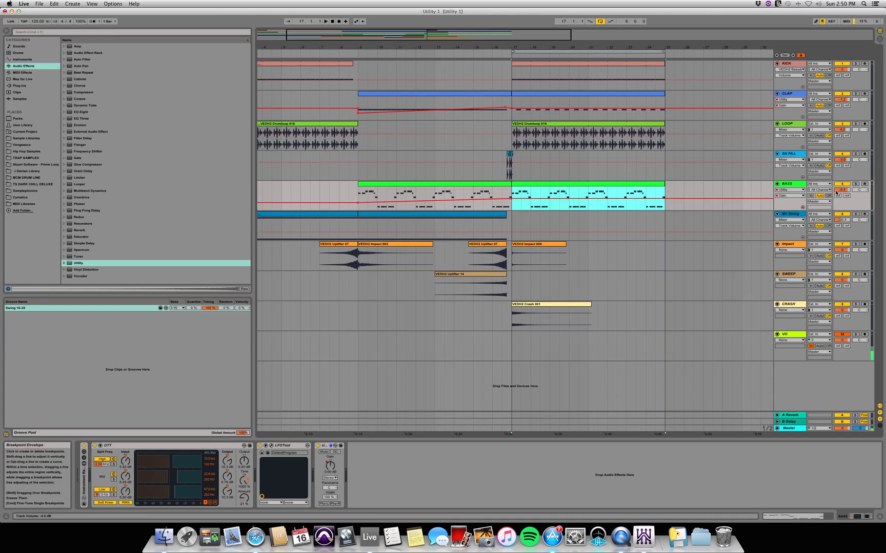
key("space")
left_click_drag(848, 189, 848, 183)
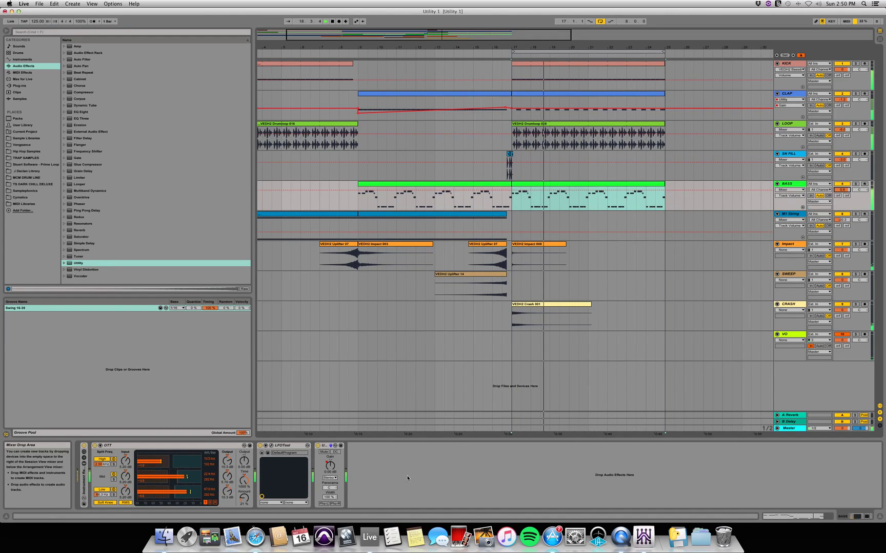
key("space")
left_click(330, 466)
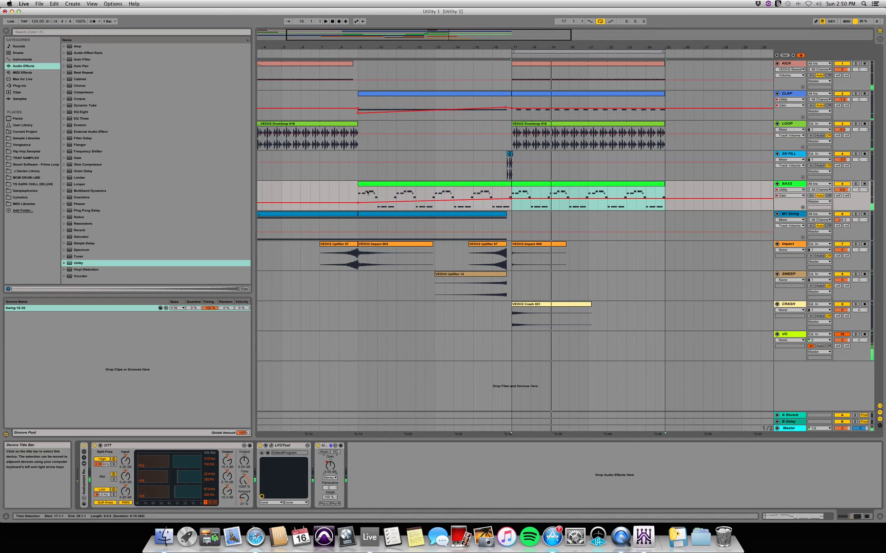
left_click(456, 185)
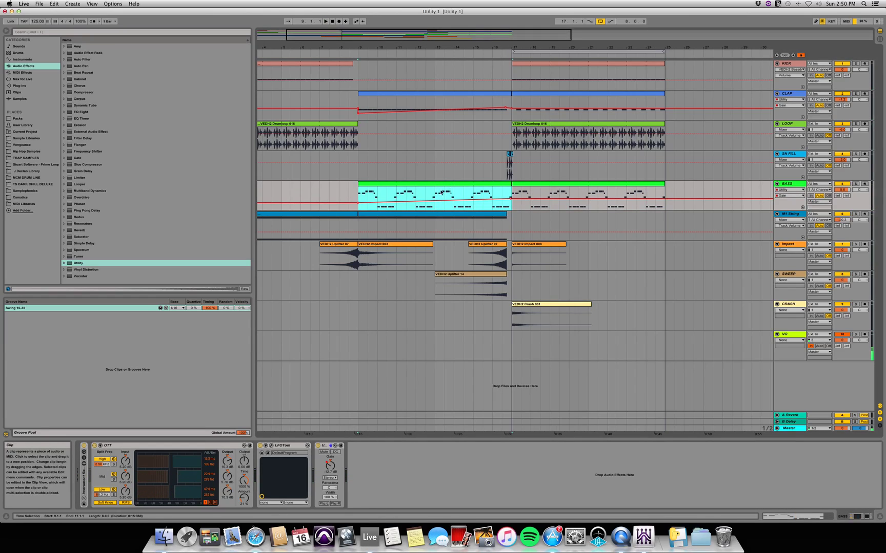
left_click(348, 190)
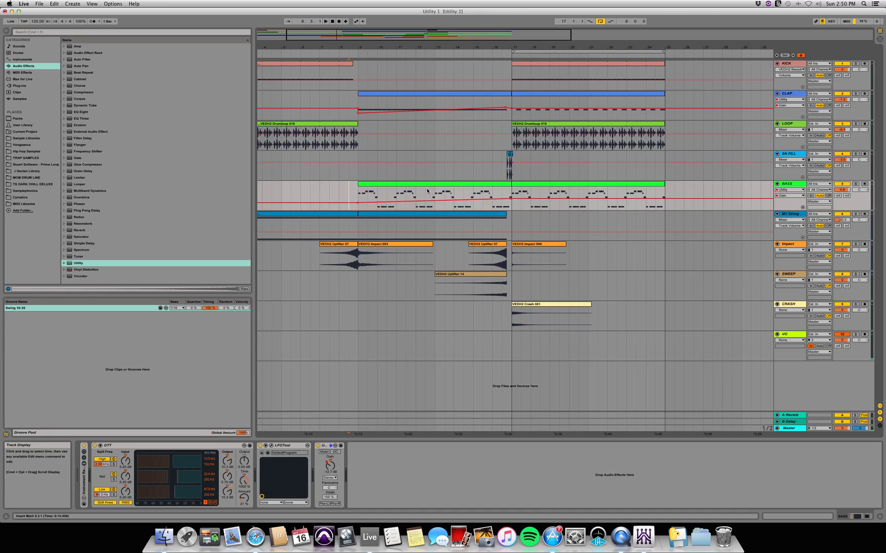
left_click(430, 186)
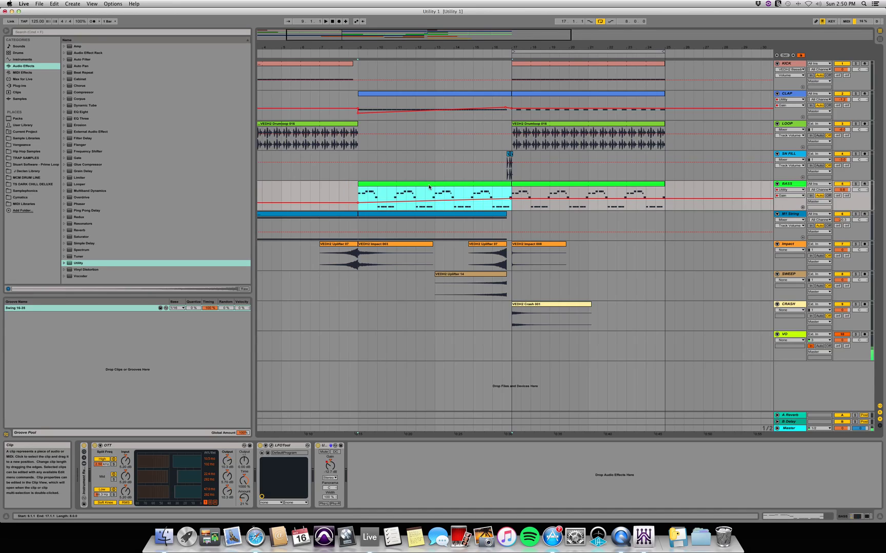